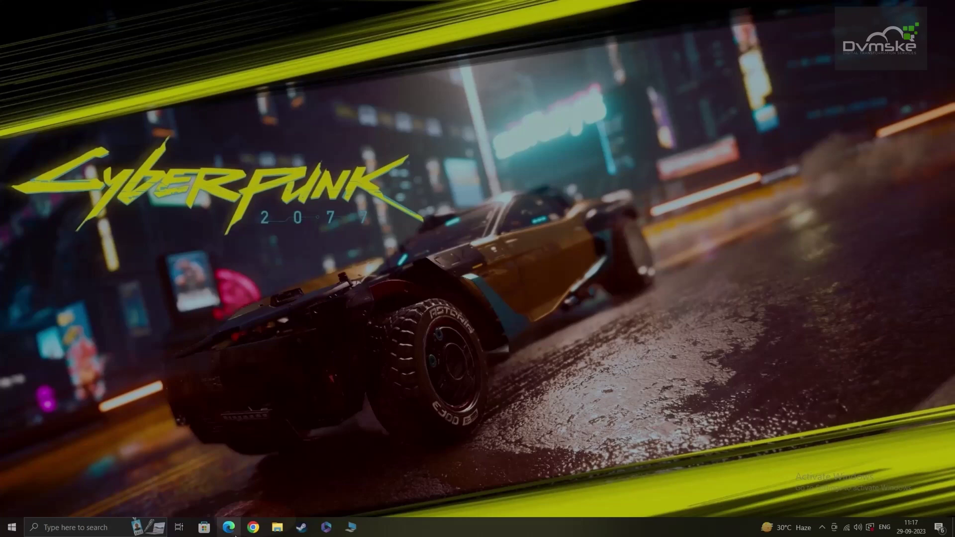
Launch Chrome with the chosen profile, maximize it, and search Google for d365 sales trial.
click(253, 527)
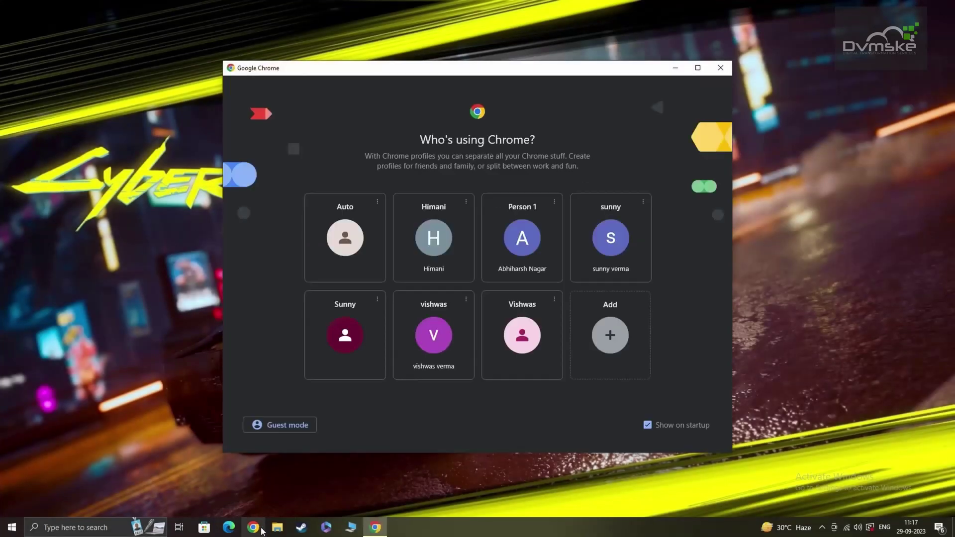
click(421, 335)
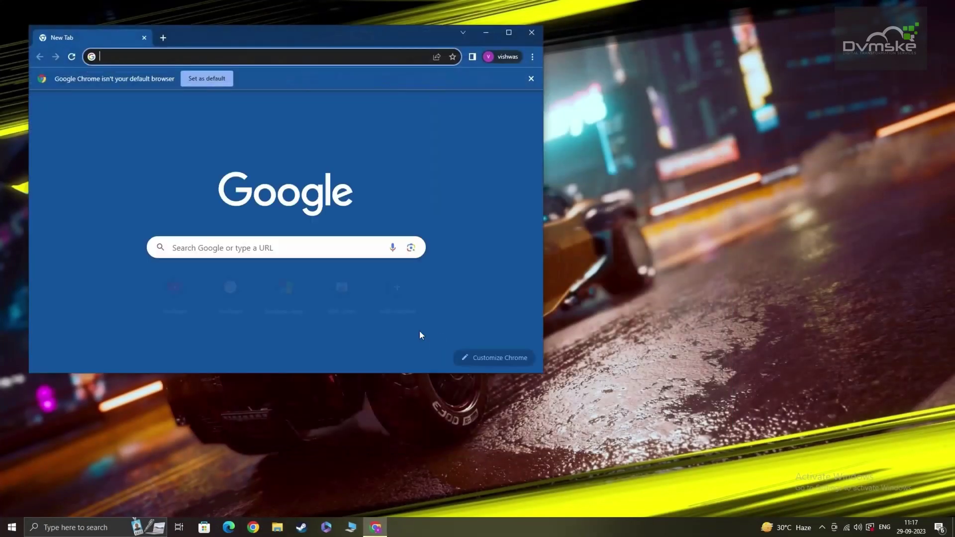
click(509, 35)
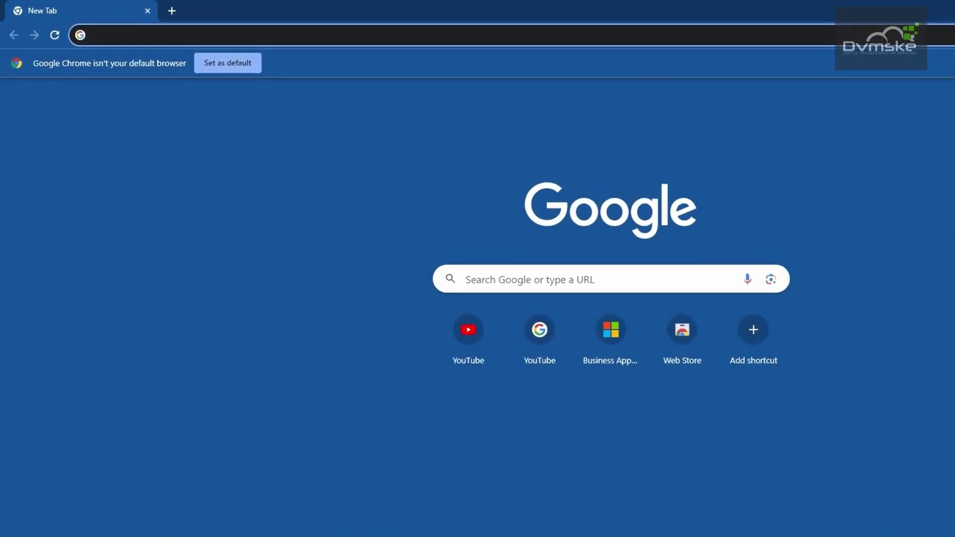
text(d36)
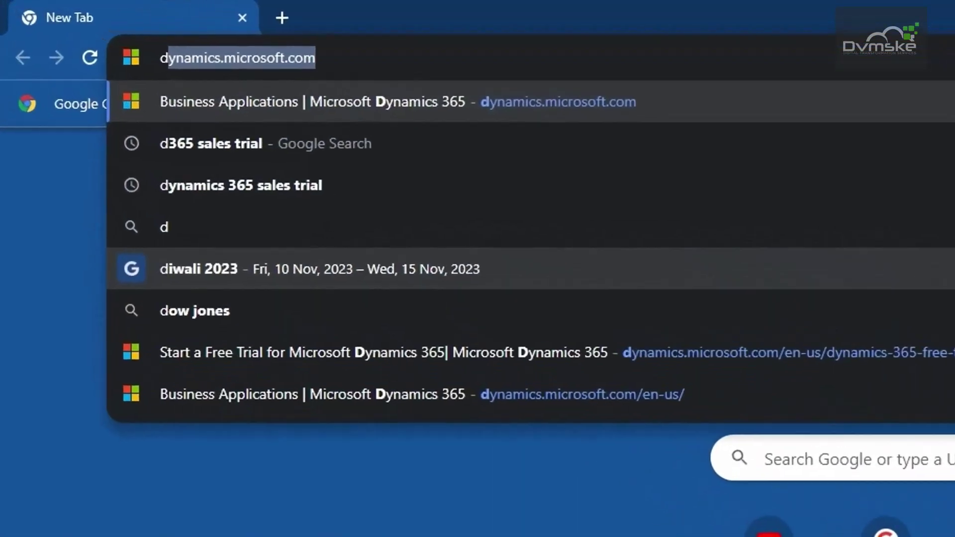
text(5)
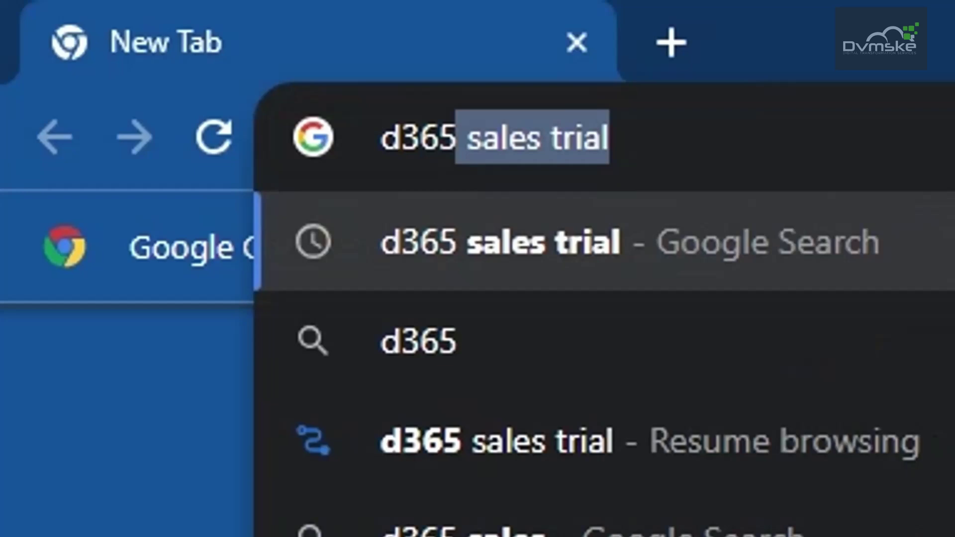
key(Return)
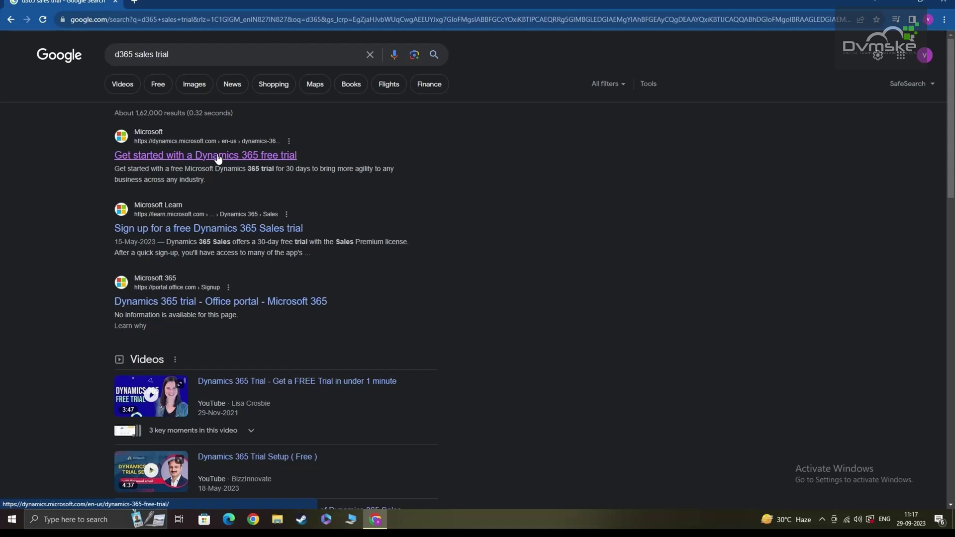
Go to Microsoft's Dynamics 365 free trial page, dismiss the chat popup, and start the Sales trial.
click(155, 158)
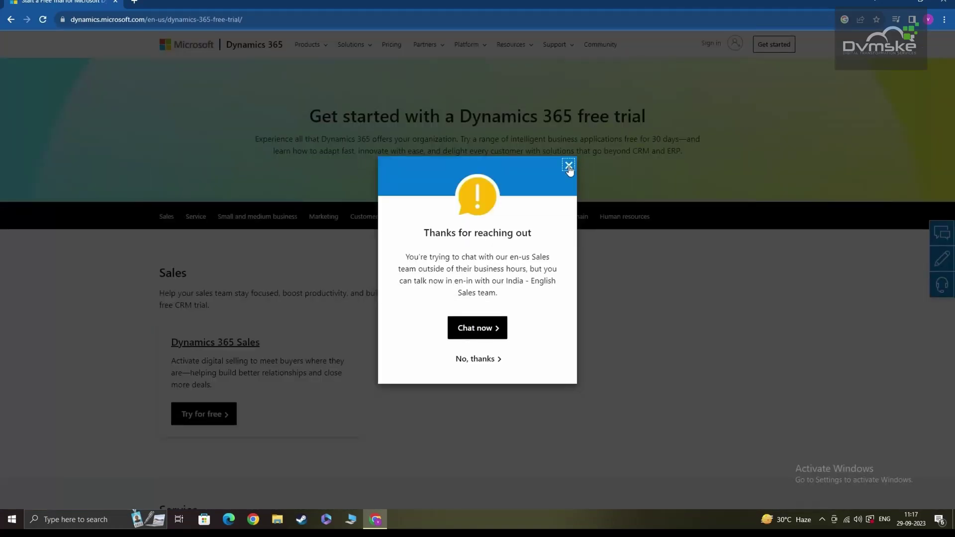
click(569, 165)
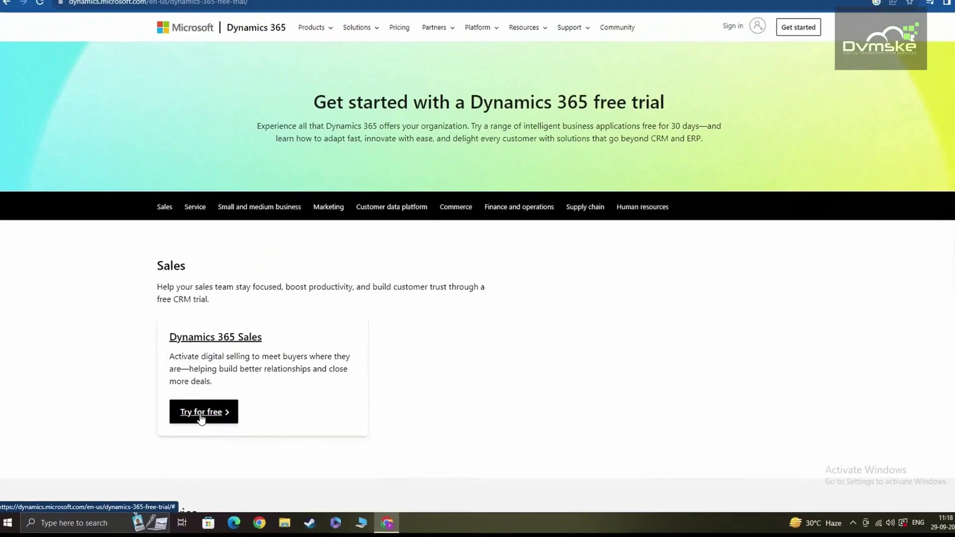
click(297, 398)
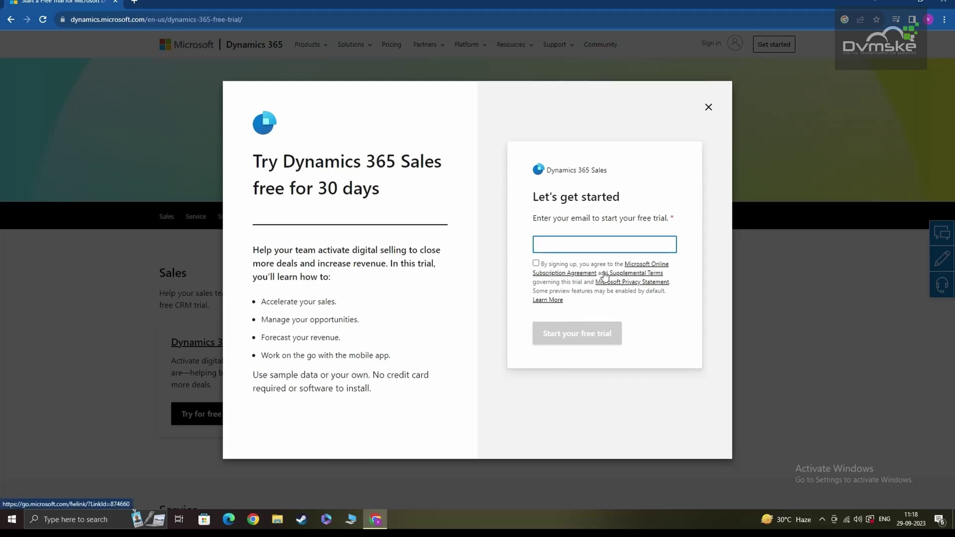
Submit an email address with the subscription terms accepted, then choose to set up a new account.
click(565, 242)
text(asd)
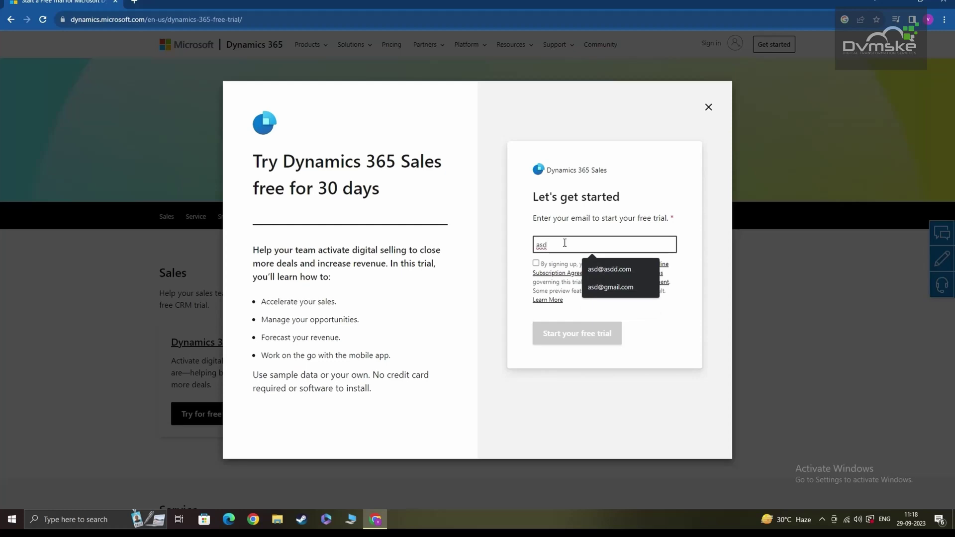
text(@asd)
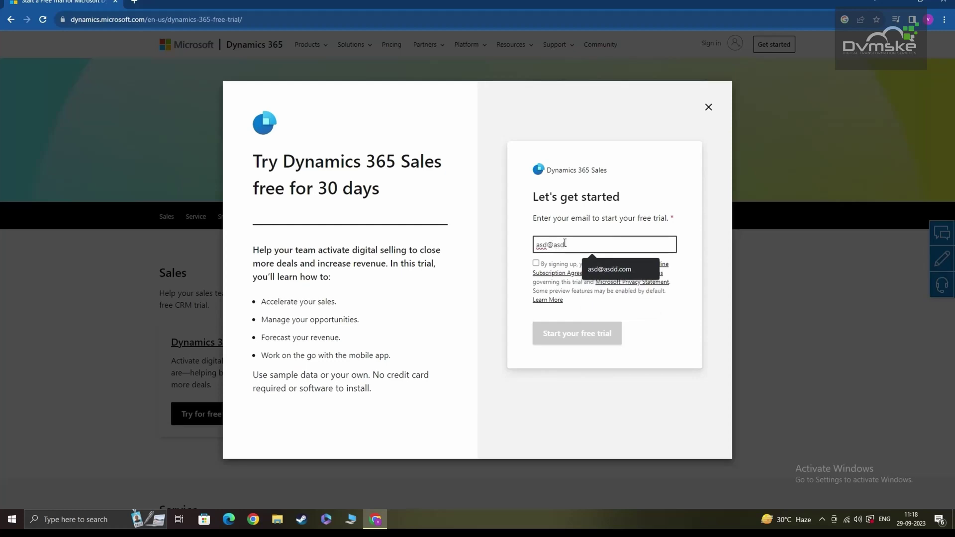
text(ddd.c)
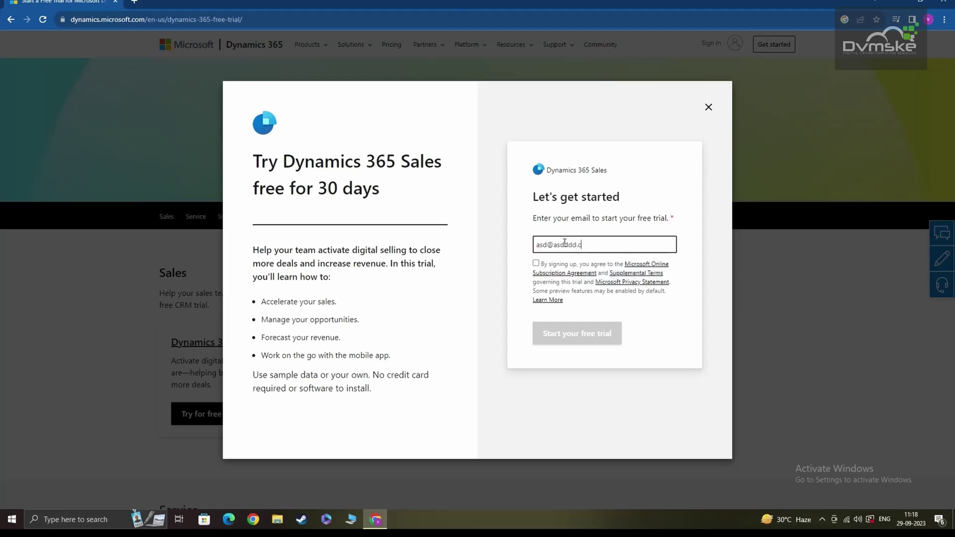
text(om)
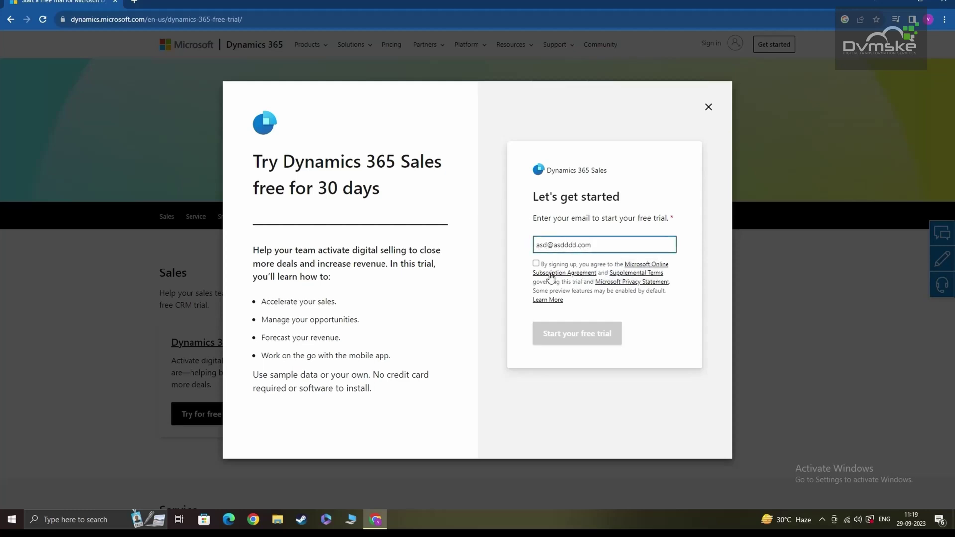
click(536, 264)
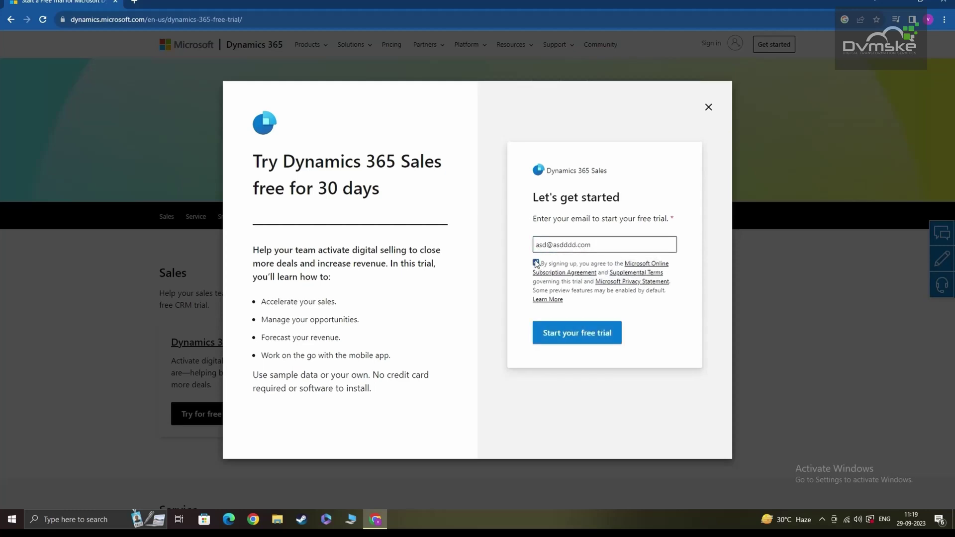
click(566, 337)
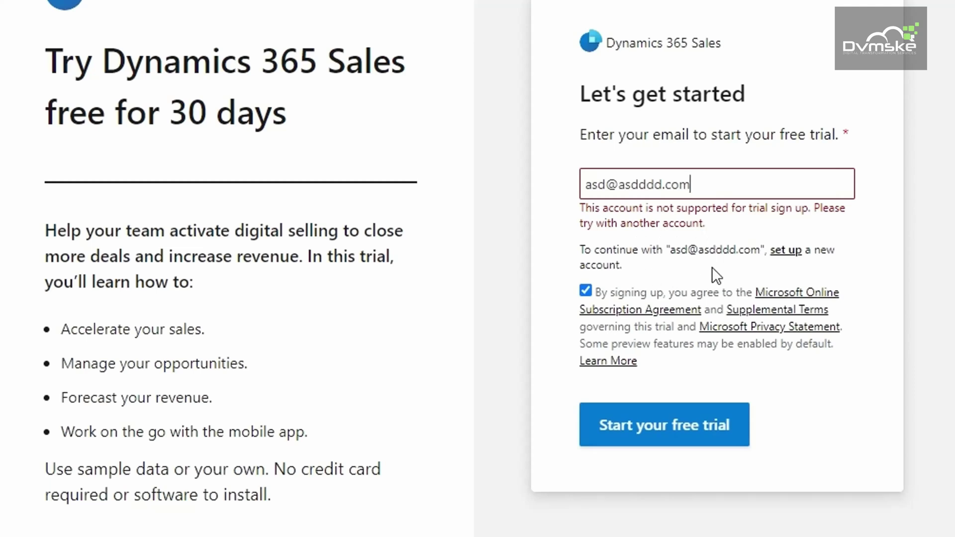
click(787, 252)
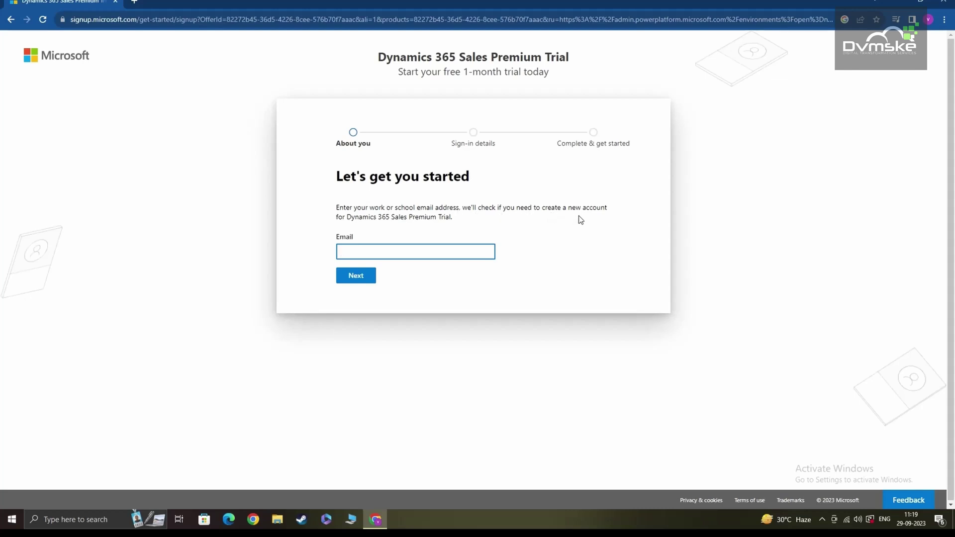
Submit the saved work email from the autofill suggestions on the trial signup form.
click(449, 247)
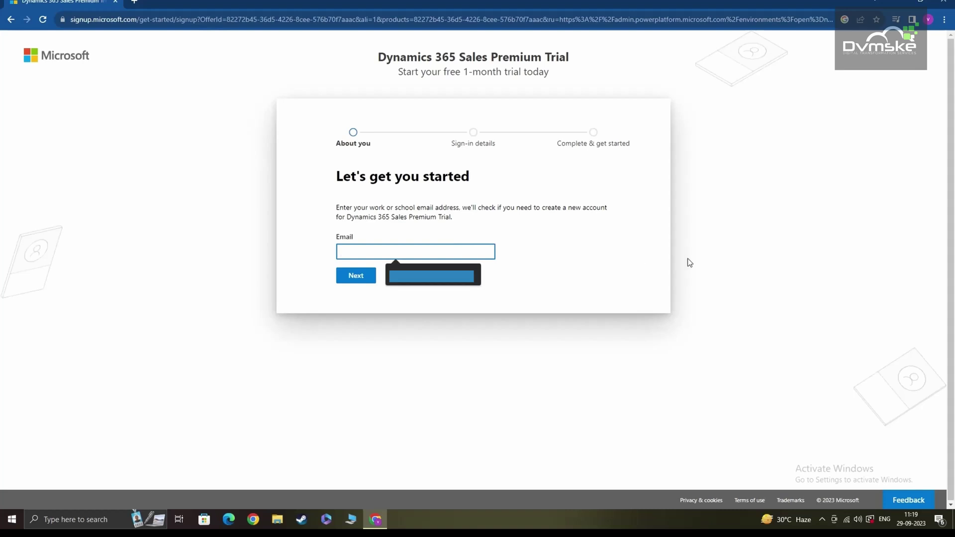
key(Down)
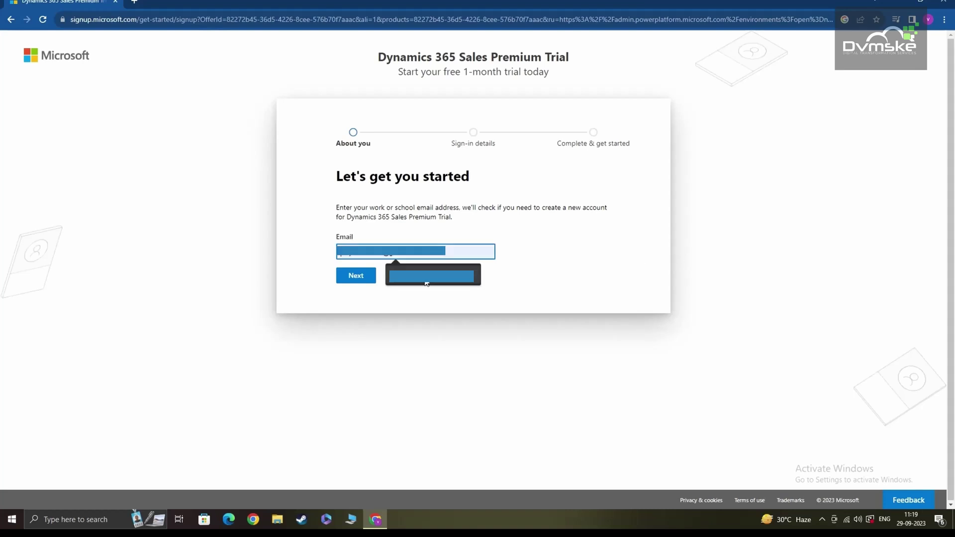
click(426, 279)
click(368, 271)
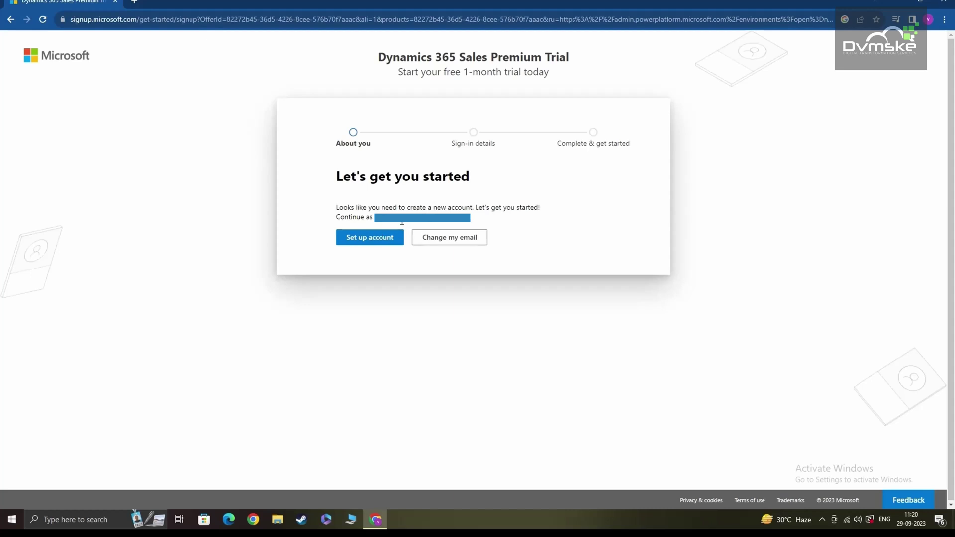
Submit the about-you details, with company size 5-9 people and country India.
click(375, 243)
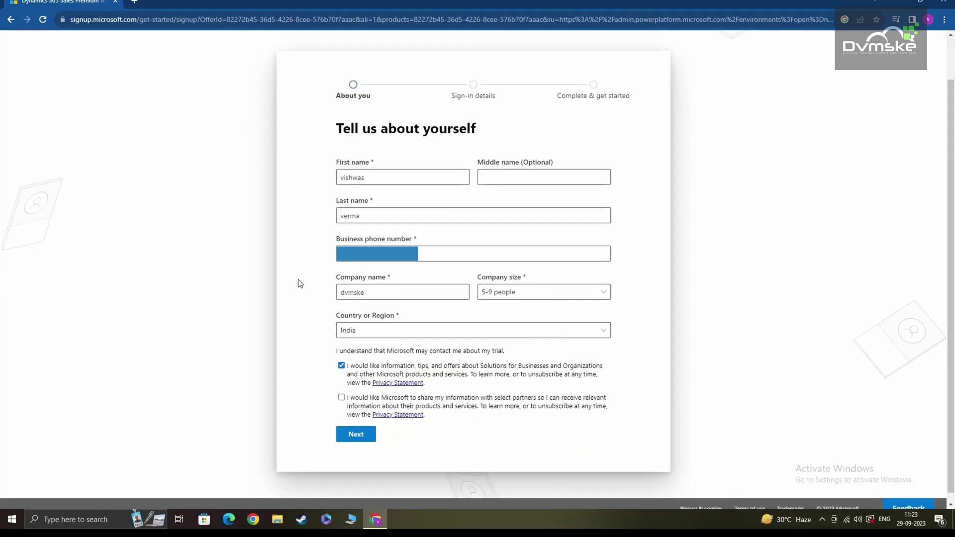
click(355, 435)
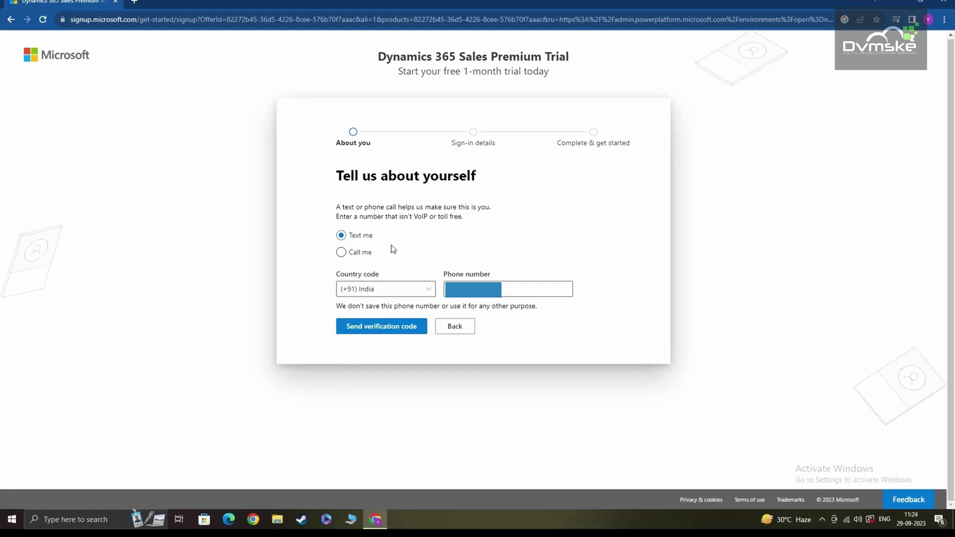
Get a verification code by text message, enter the received code, and verify the phone.
click(380, 327)
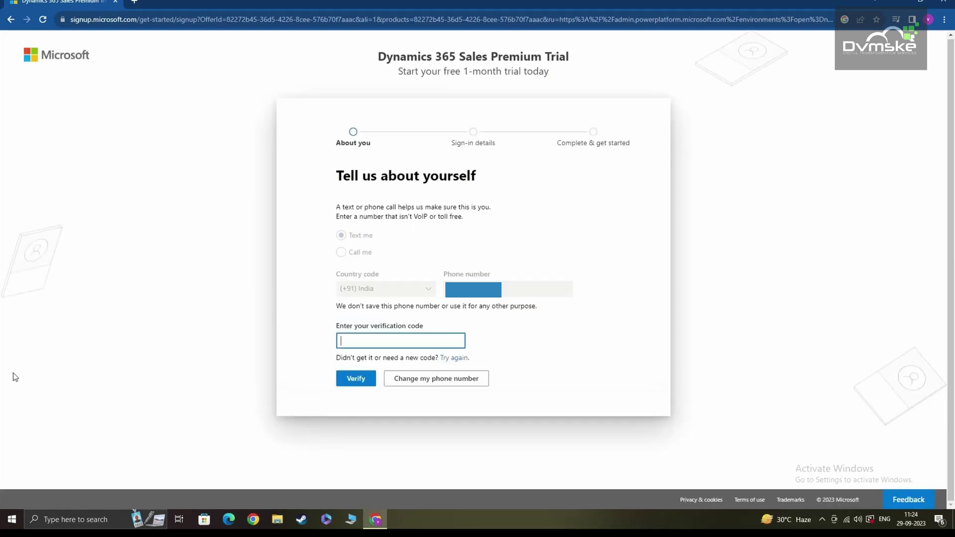
click(356, 381)
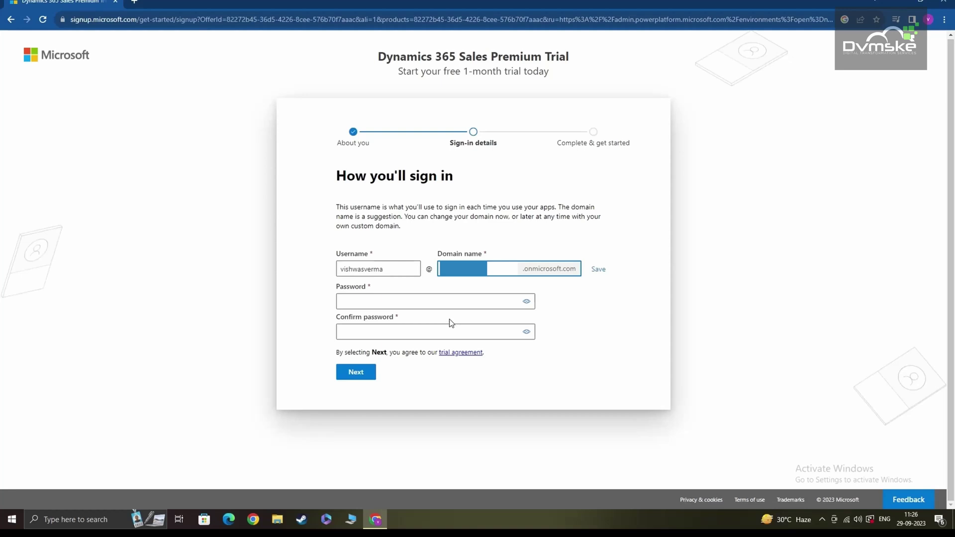
Confirm the sign-in username, fill both password fields with a saved password, and create the account.
click(401, 269)
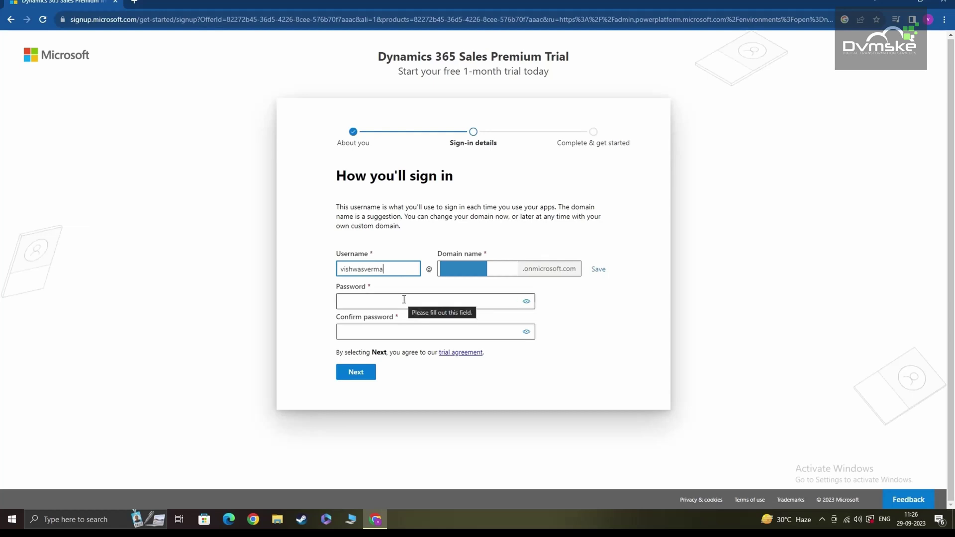
click(404, 300)
click(437, 326)
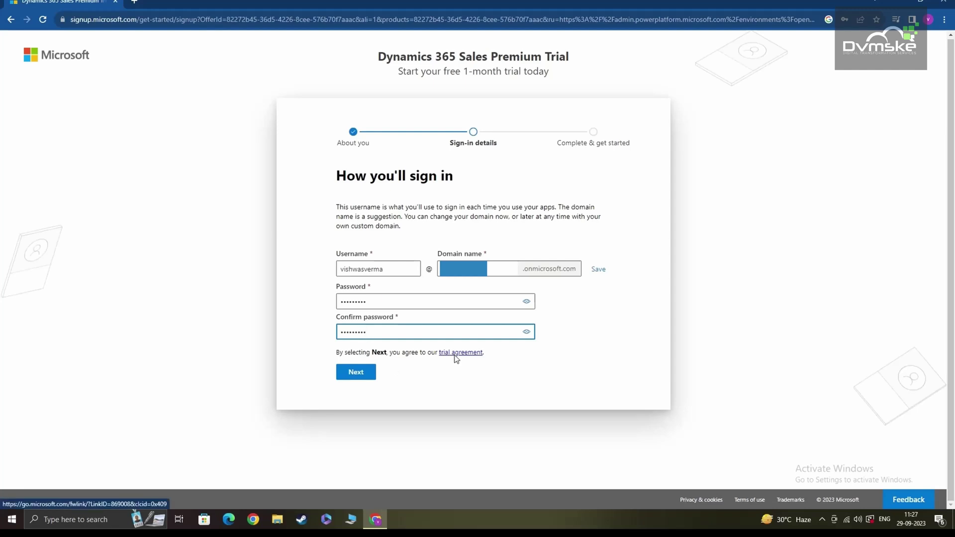
click(362, 374)
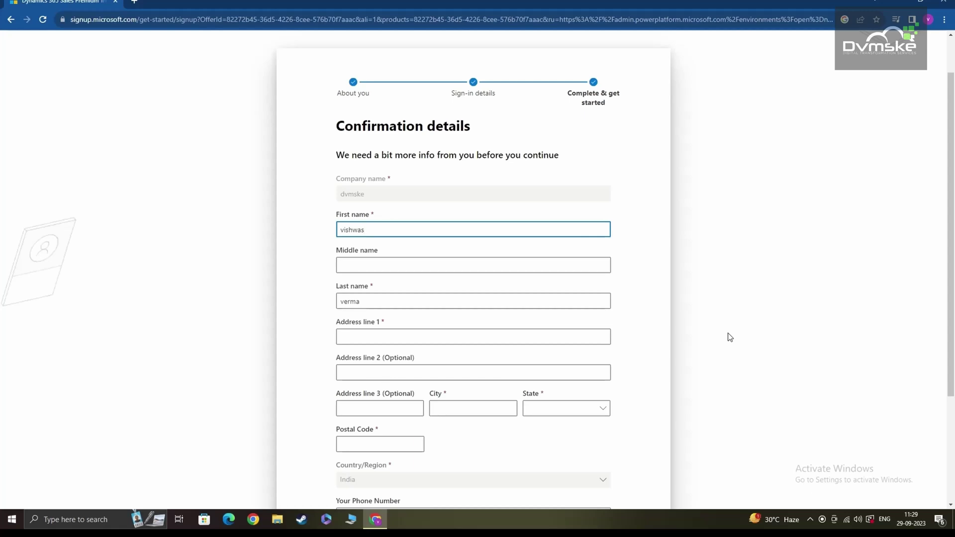
Autofill the address, phone and email confirmation details with state Uttar Pradesh, and save them.
scroll(729, 337, down, 2)
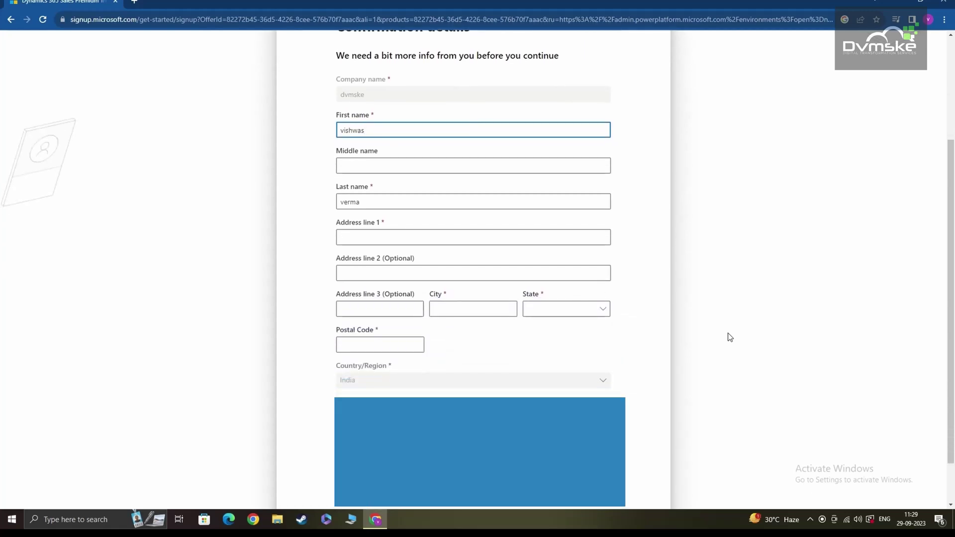
scroll(730, 337, up, 2)
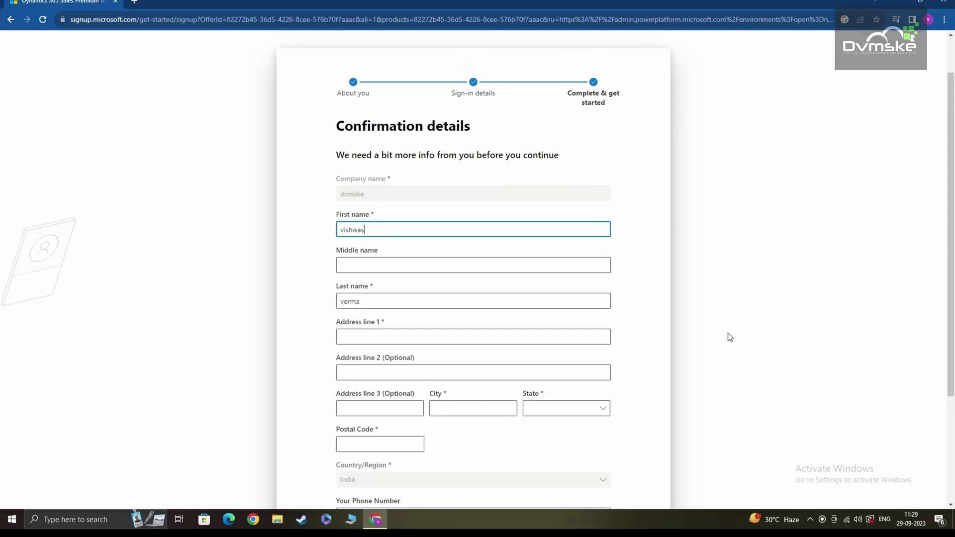
click(454, 337)
scroll(556, 326, down, 3)
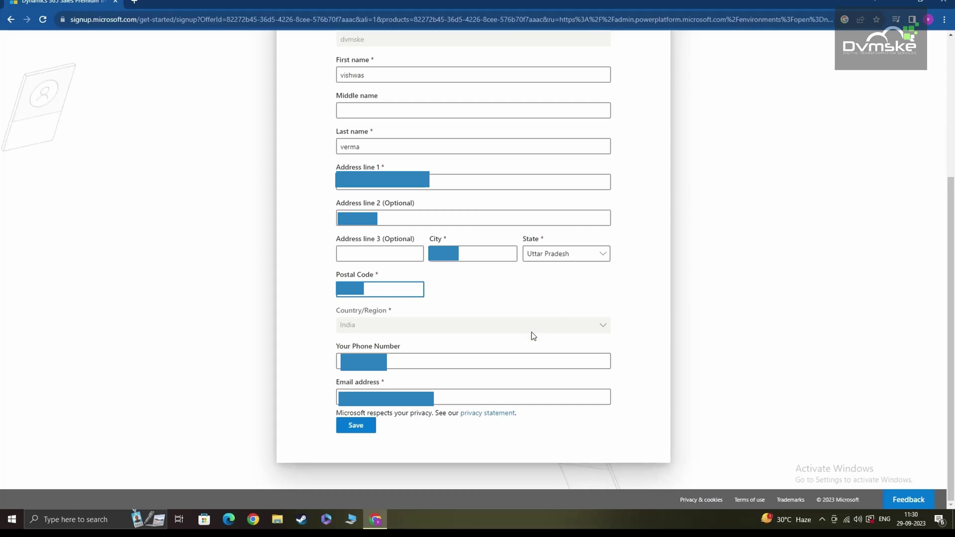
click(353, 427)
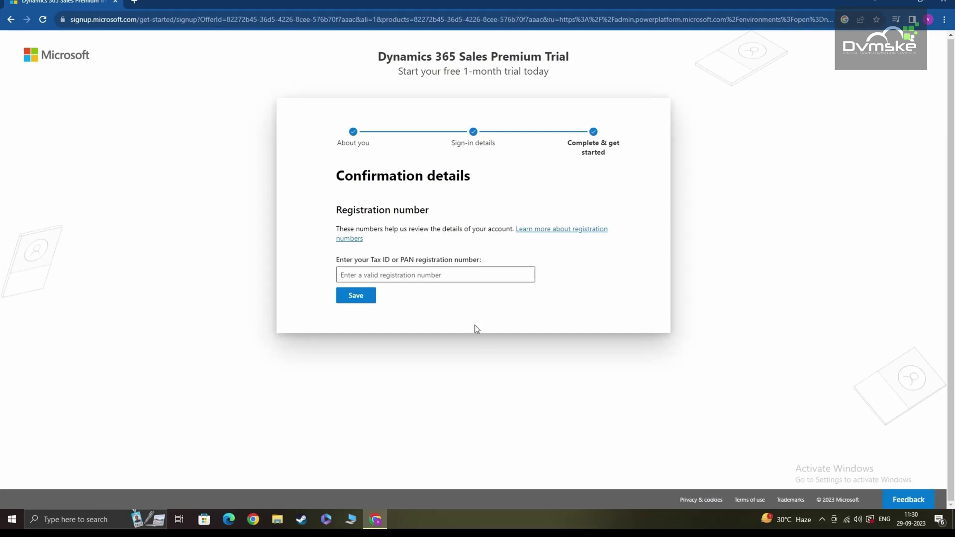
Paste the Tax ID/PAN registration number into its field and save it.
click(436, 277)
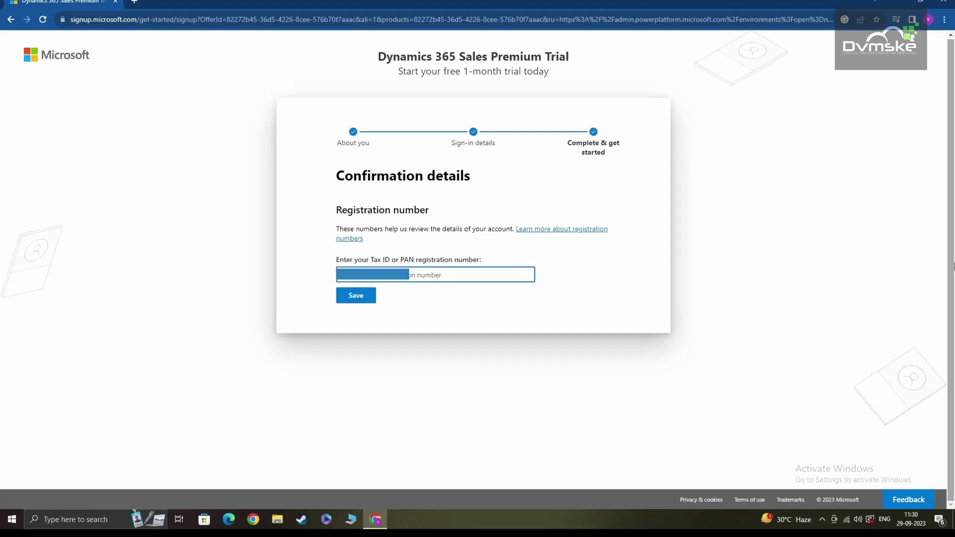
key(ctrl+v)
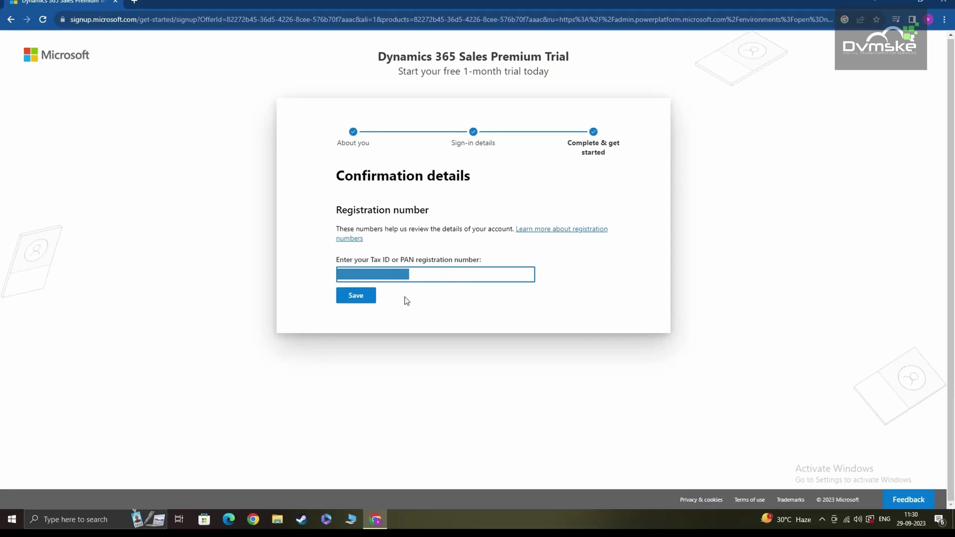
click(370, 297)
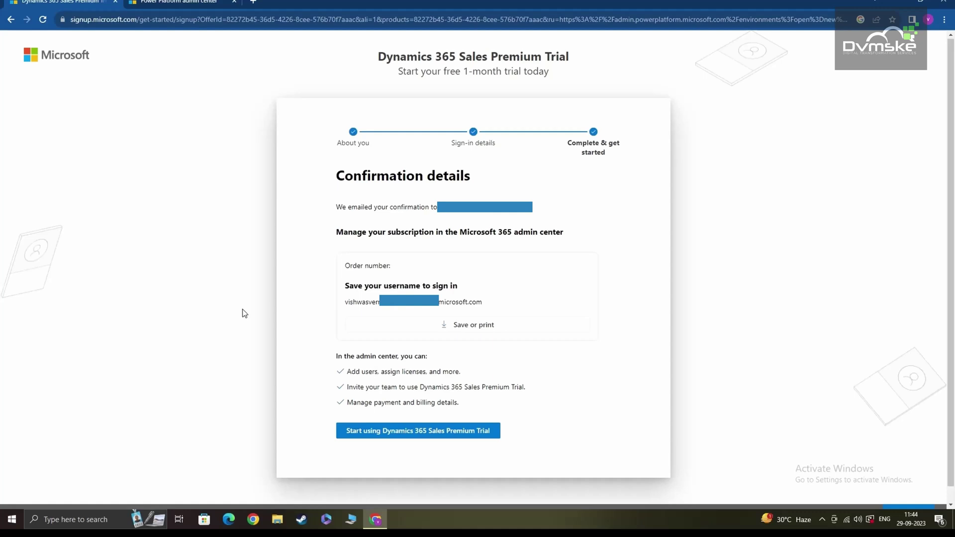
In a new tab, search d365 sales trial and open the 'Get started with a Dynamics 365 free trial' result.
click(253, 3)
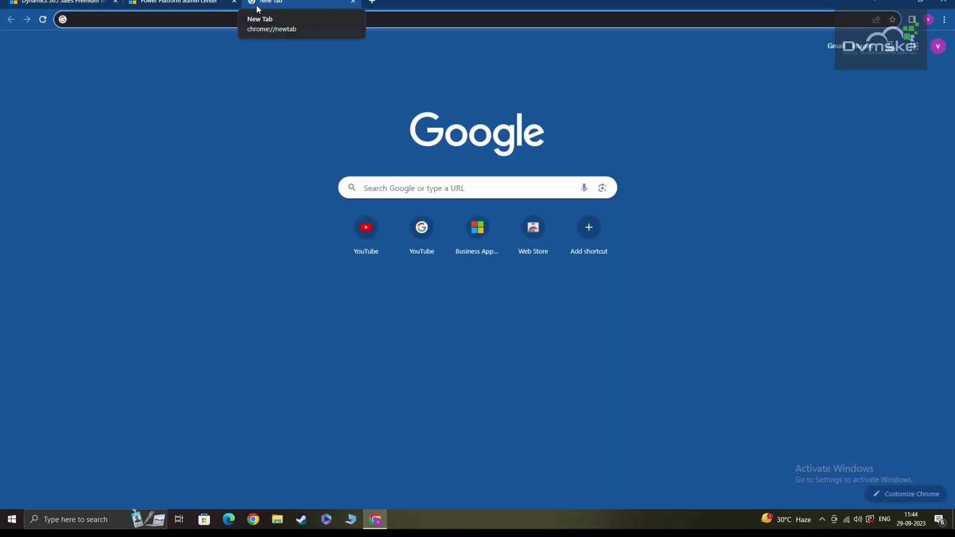
text(d36)
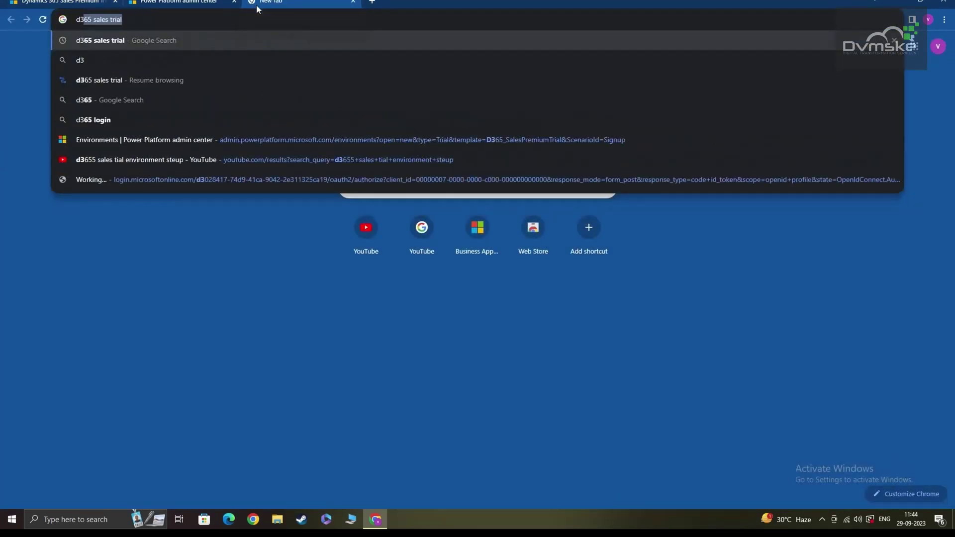
click(124, 40)
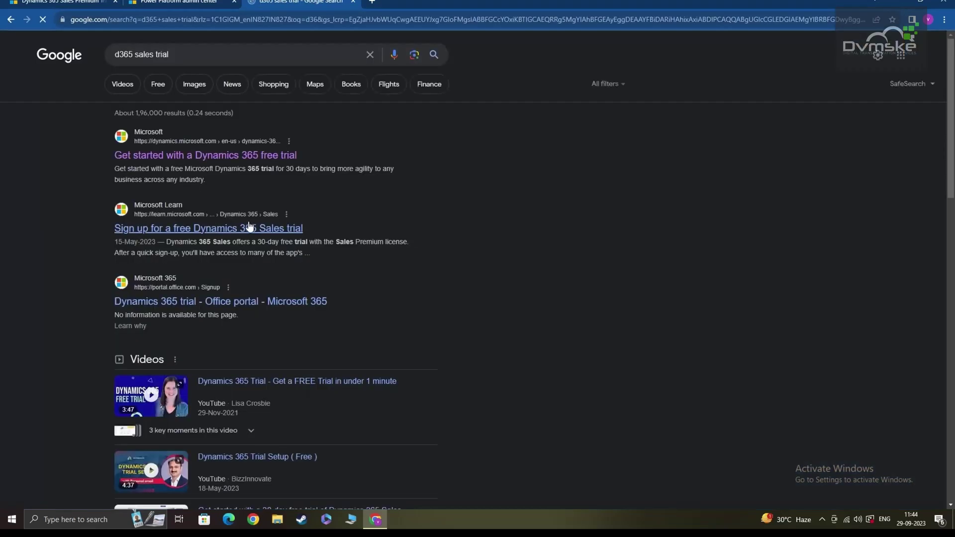
click(232, 160)
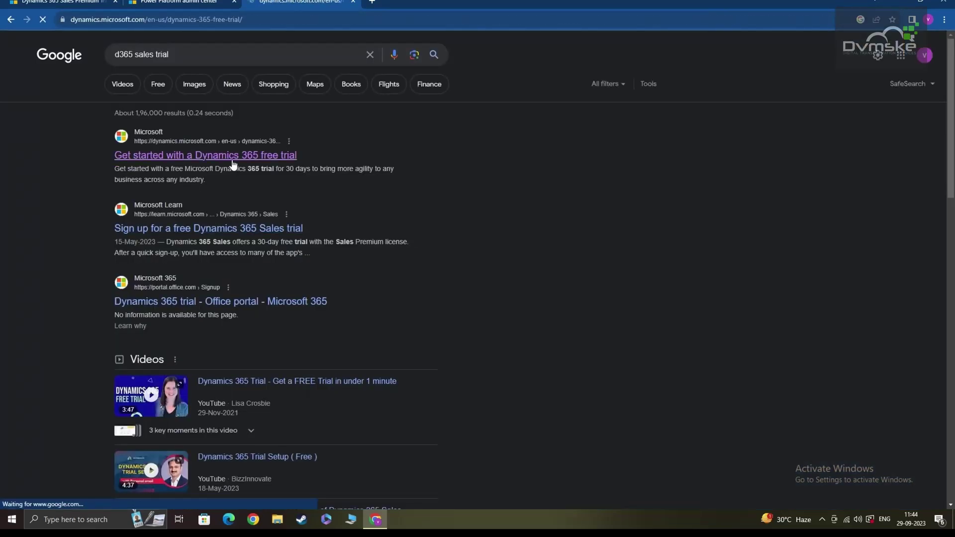
Dismiss the thanks-for-reaching-out popup and start the Dynamics 365 Sales free trial signup.
click(567, 166)
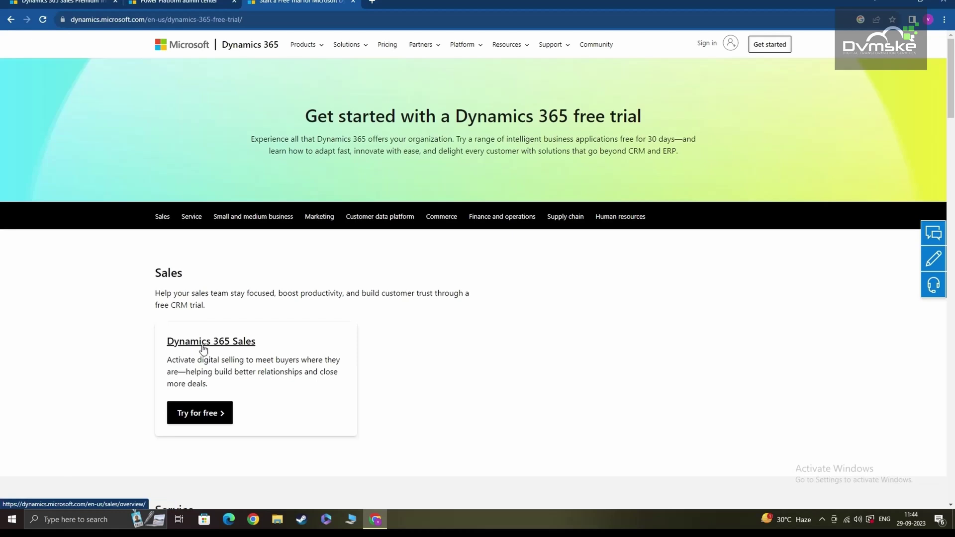
click(200, 417)
click(571, 241)
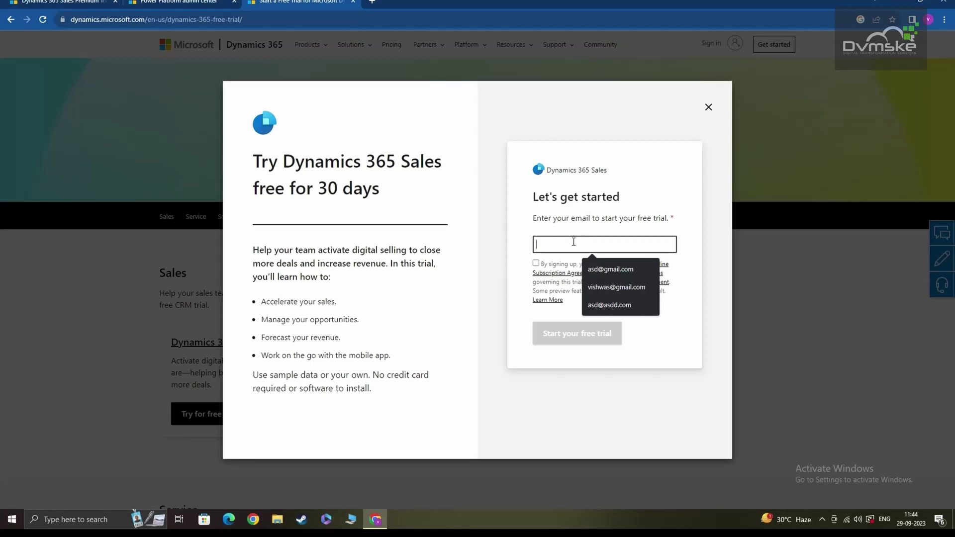
Enter the new onmicrosoft.com account email, accept the trial terms, and start the free trial.
key(ctrl+v)
text(v)
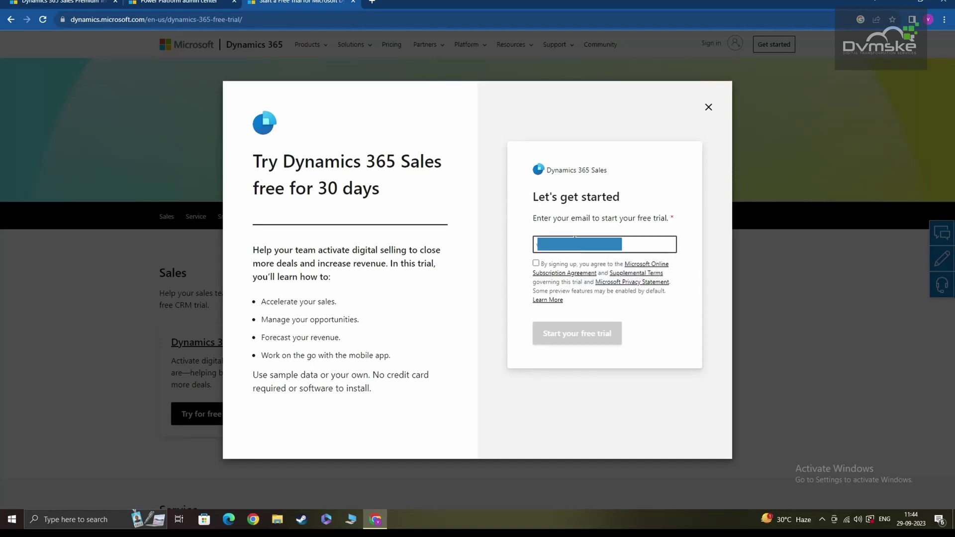
key(ctrl+v)
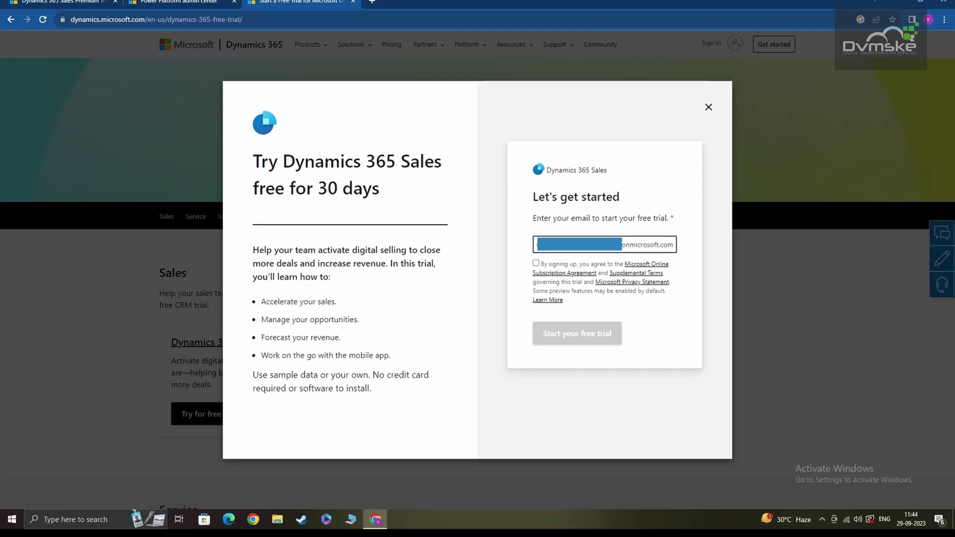
click(535, 263)
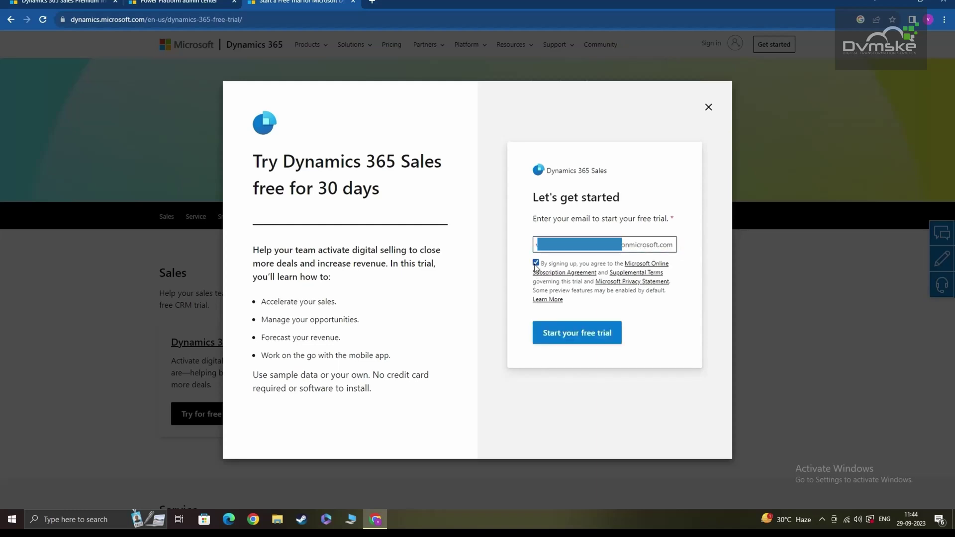
click(580, 337)
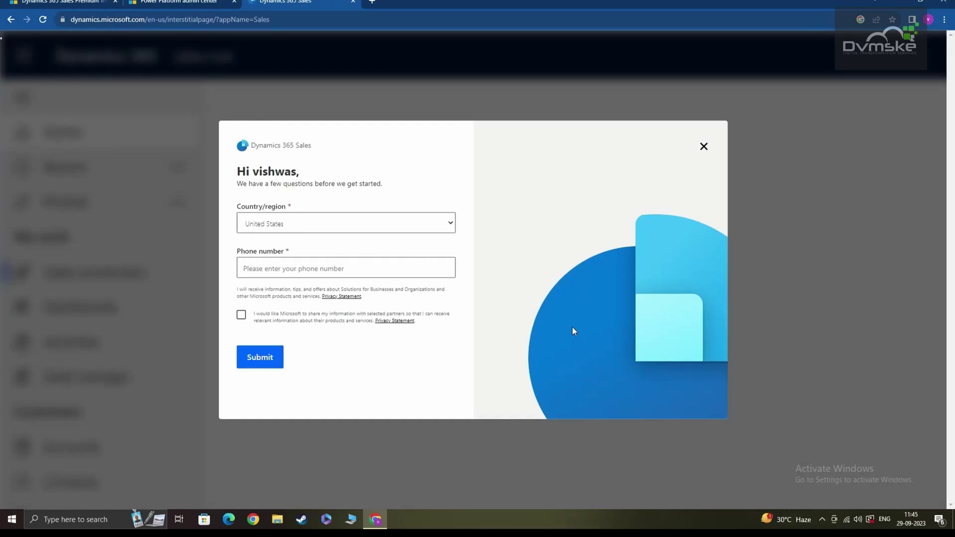
Answer the welcome form with India as country/region and a phone number, then submit.
click(449, 222)
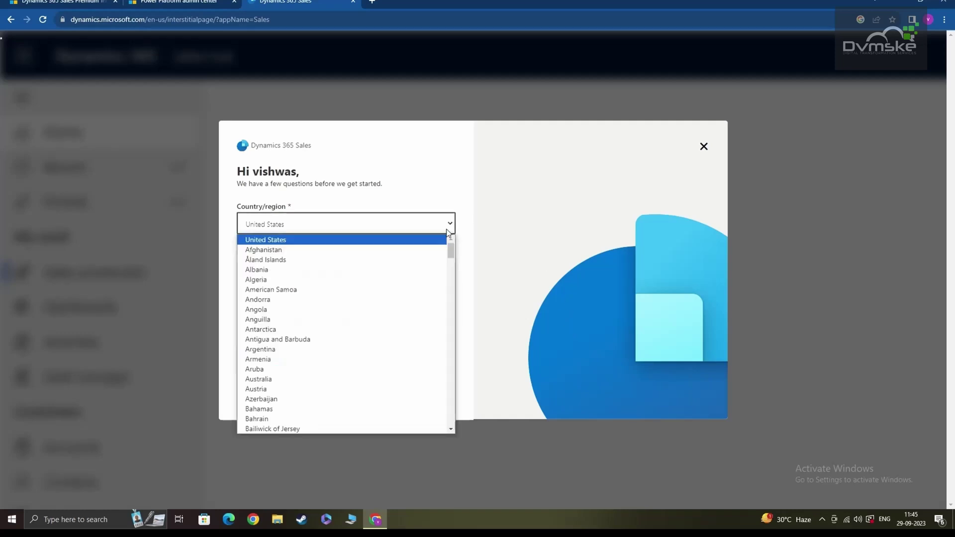
scroll(407, 294, down, 20)
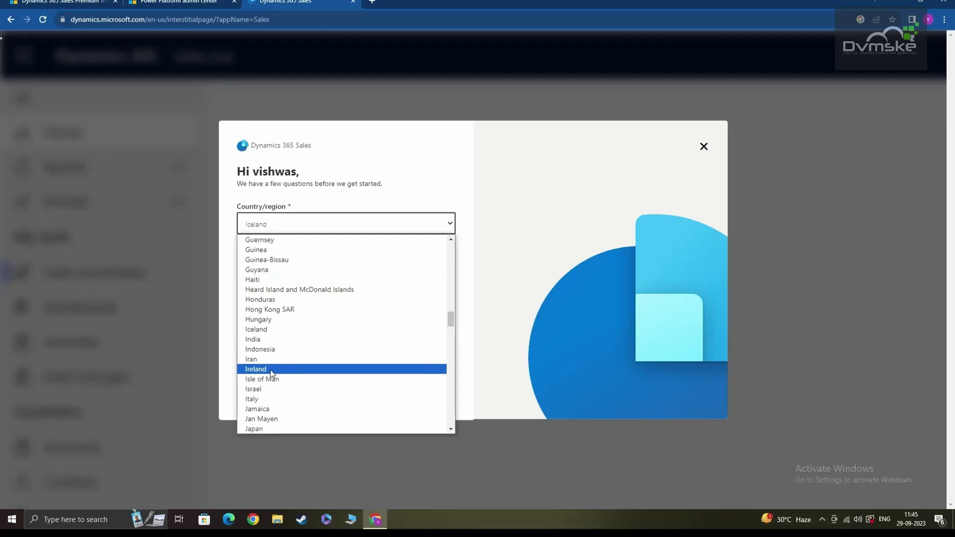
click(256, 339)
text(9)
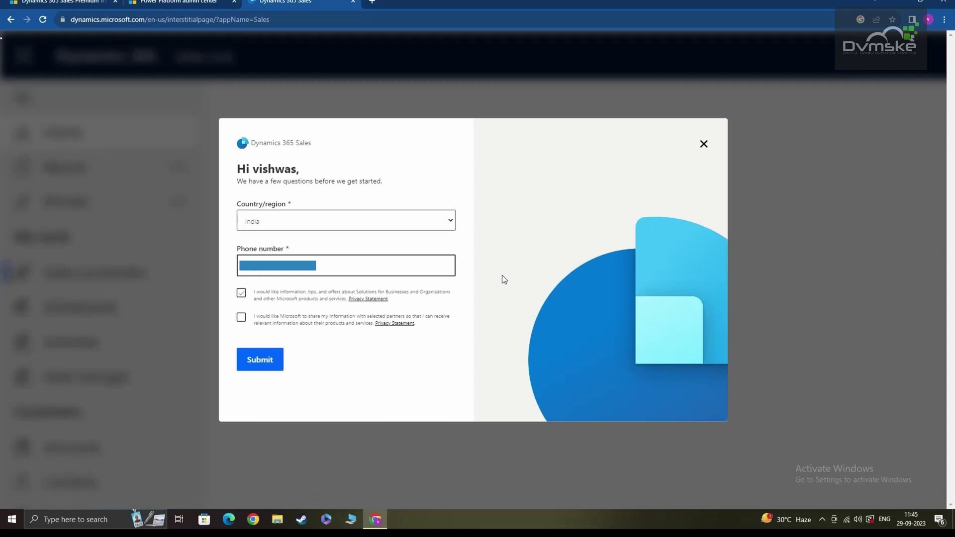
click(266, 361)
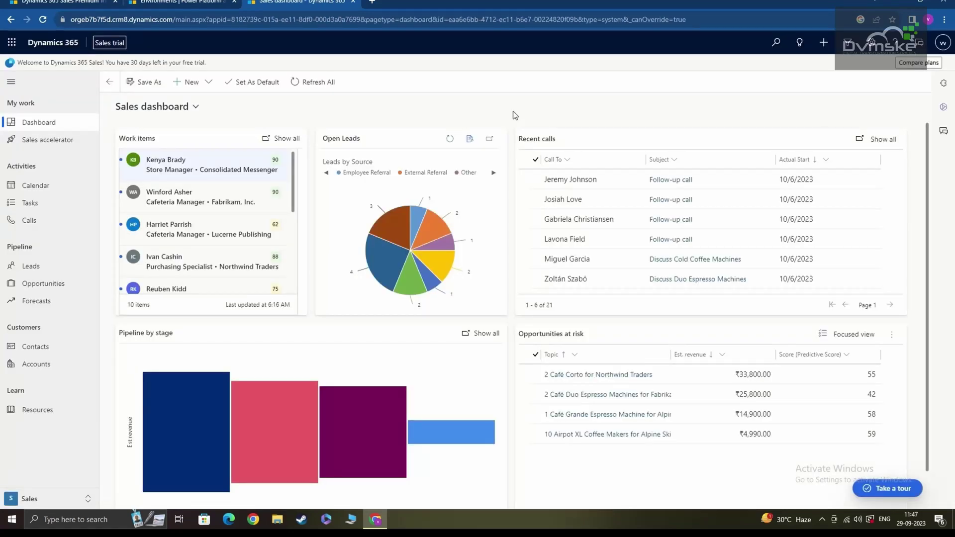
Bring up the Apps list from the Sales trial app name in the top bar.
click(108, 45)
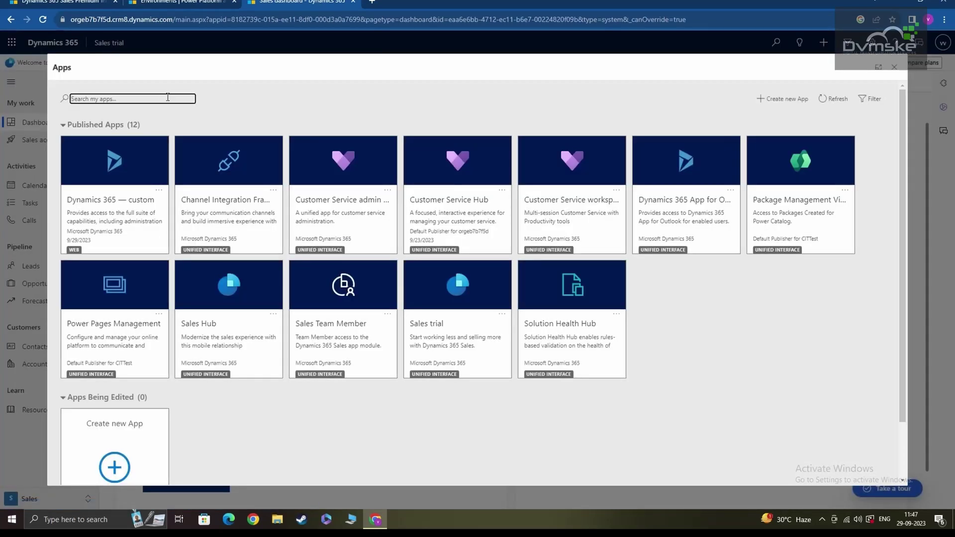
Switch to the Sales Hub app from the Published Apps list.
click(204, 328)
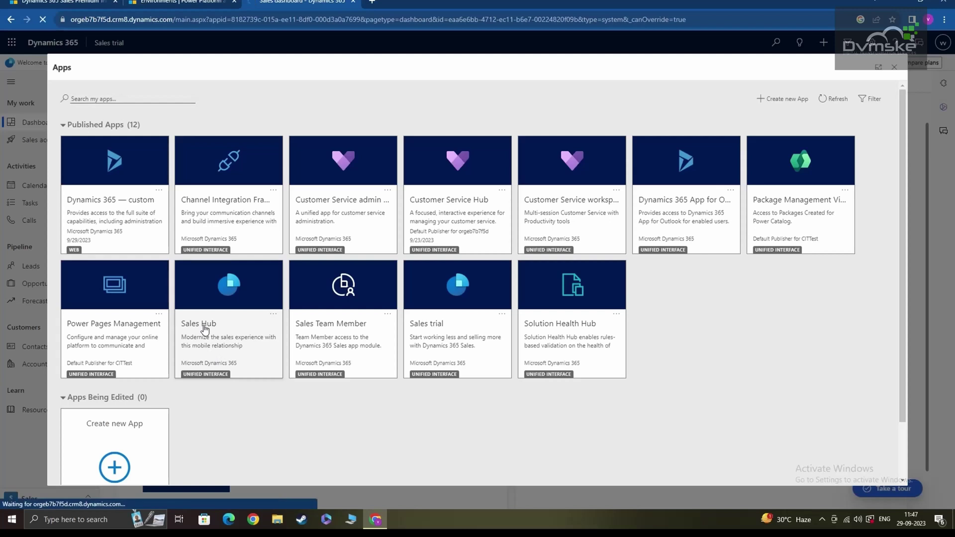